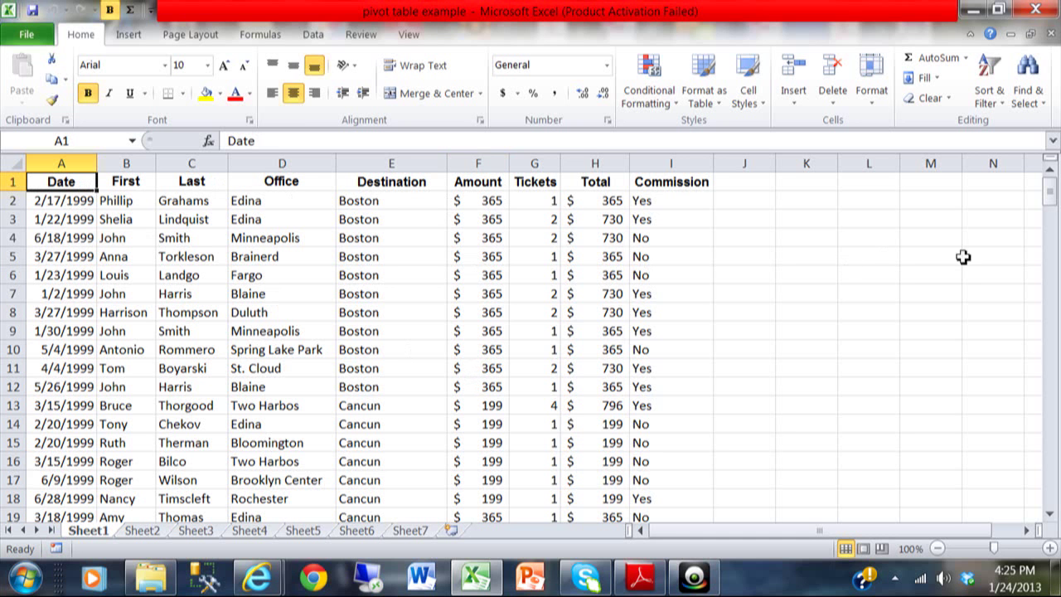
# Step: Insert a PivotTable from Sheet1!$A$1:$I$203 onto a new worksheet, Sheet8
pyautogui.moveTo(1053, 204); pyautogui.dragTo(1051, 178)
pyautogui.click(124, 33)
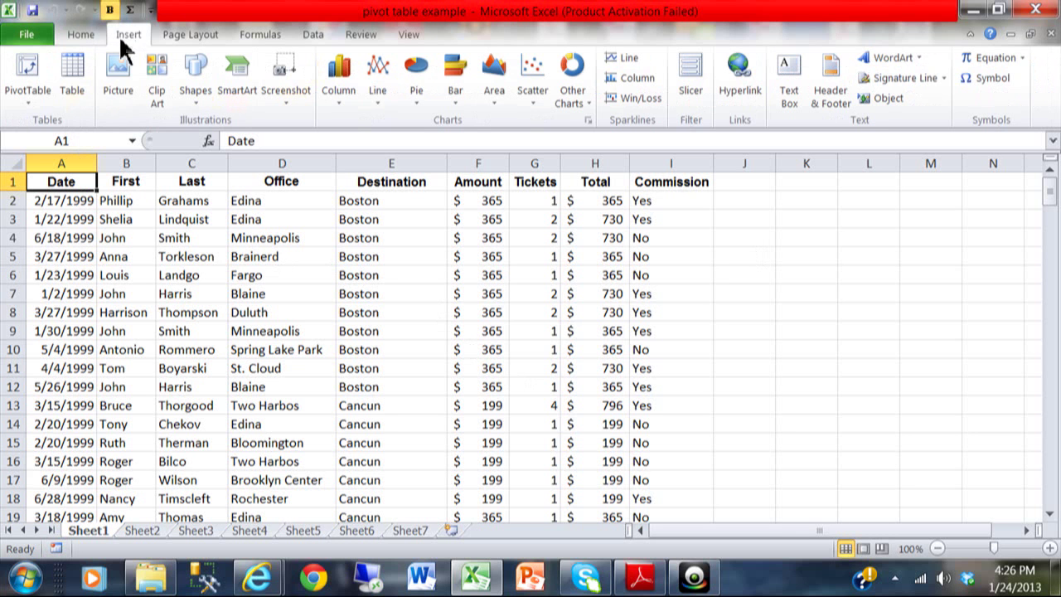
pyautogui.click(28, 98)
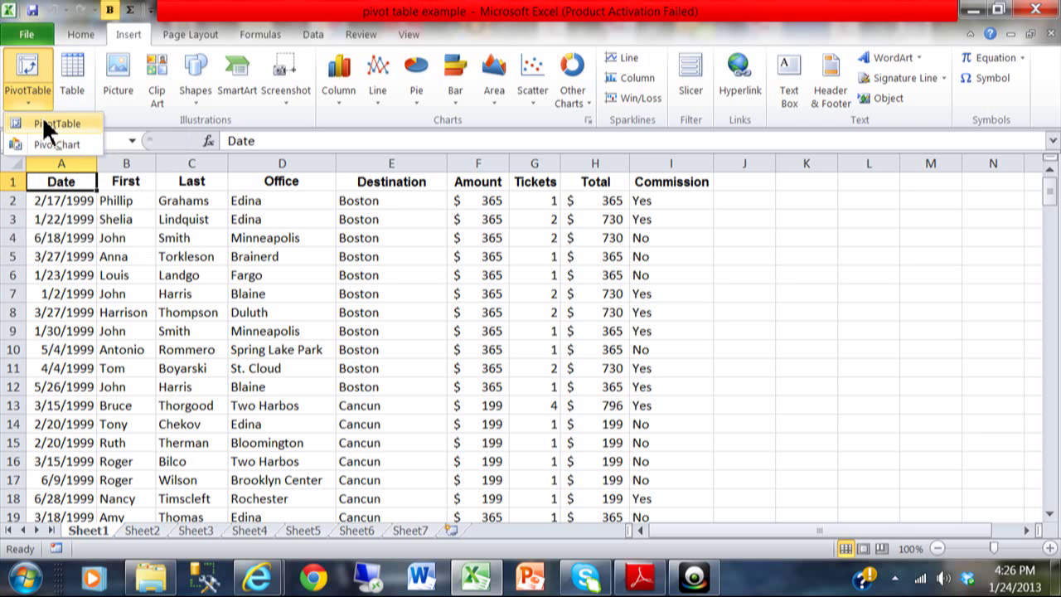
pyautogui.click(43, 122)
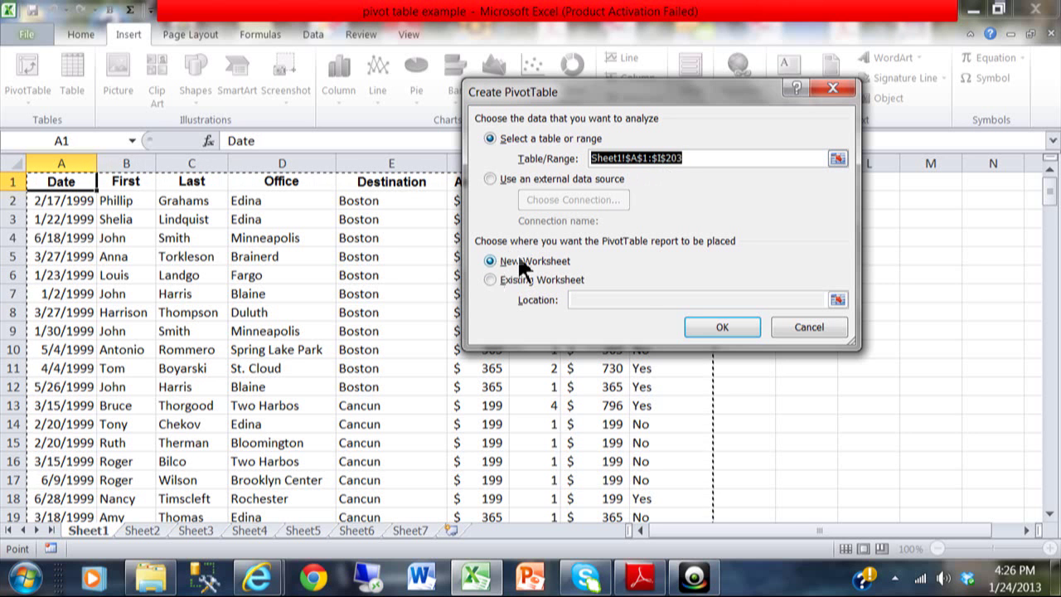
pyautogui.click(714, 330)
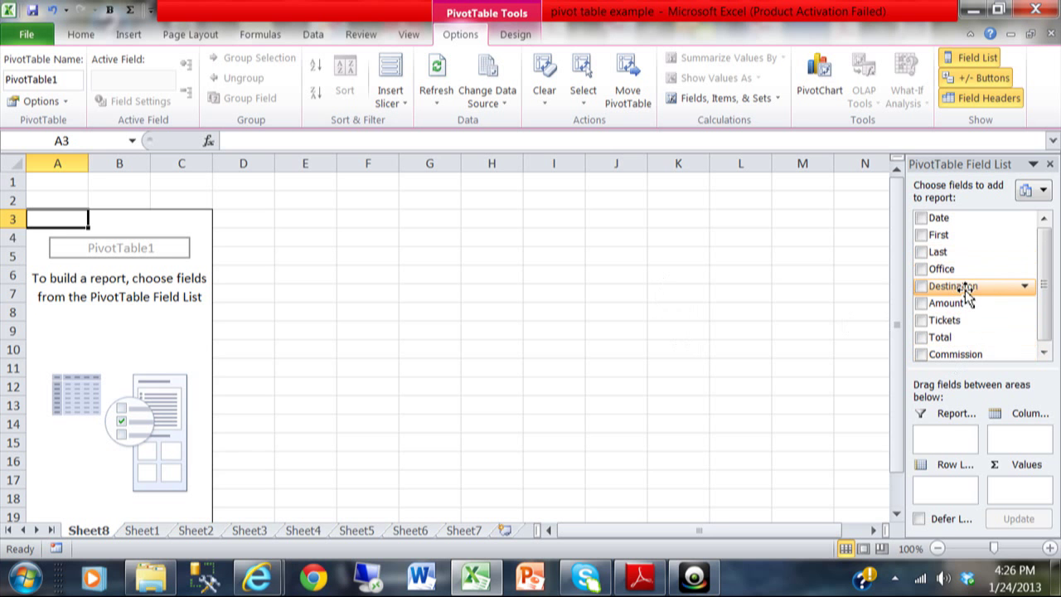
# Step: Make Destination the row labels, add then remove Office, and place Date across the columns
pyautogui.moveTo(965, 290); pyautogui.dragTo(940, 503)
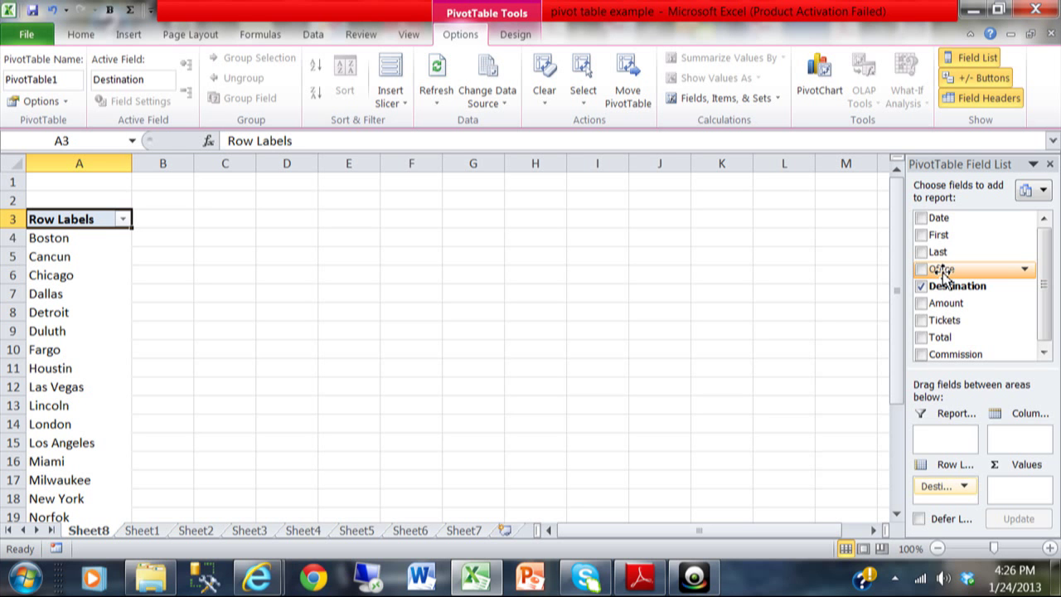
pyautogui.moveTo(942, 276); pyautogui.dragTo(1025, 446)
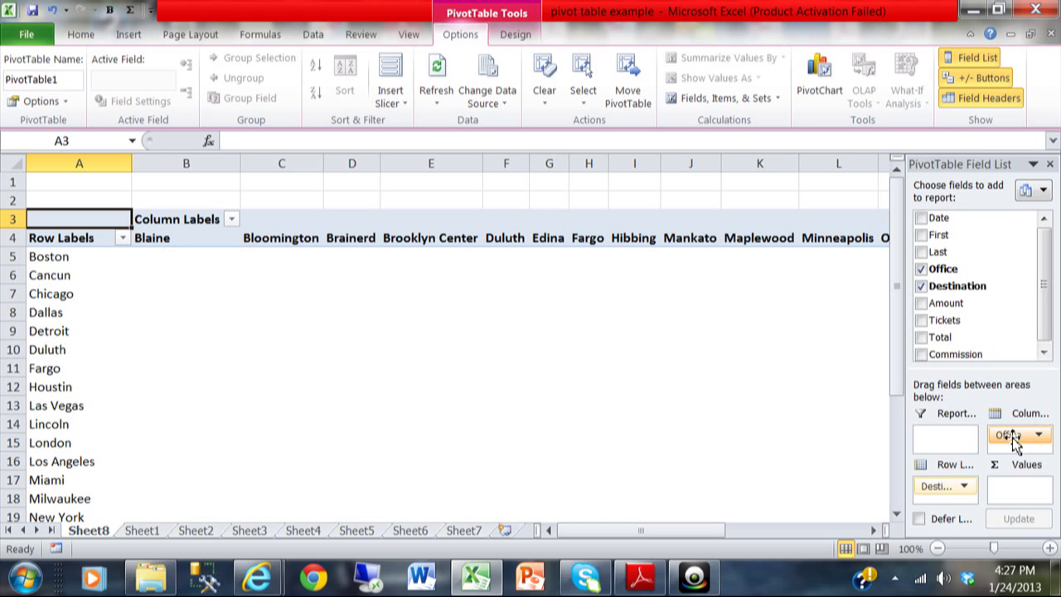
pyautogui.moveTo(1015, 443); pyautogui.dragTo(976, 280)
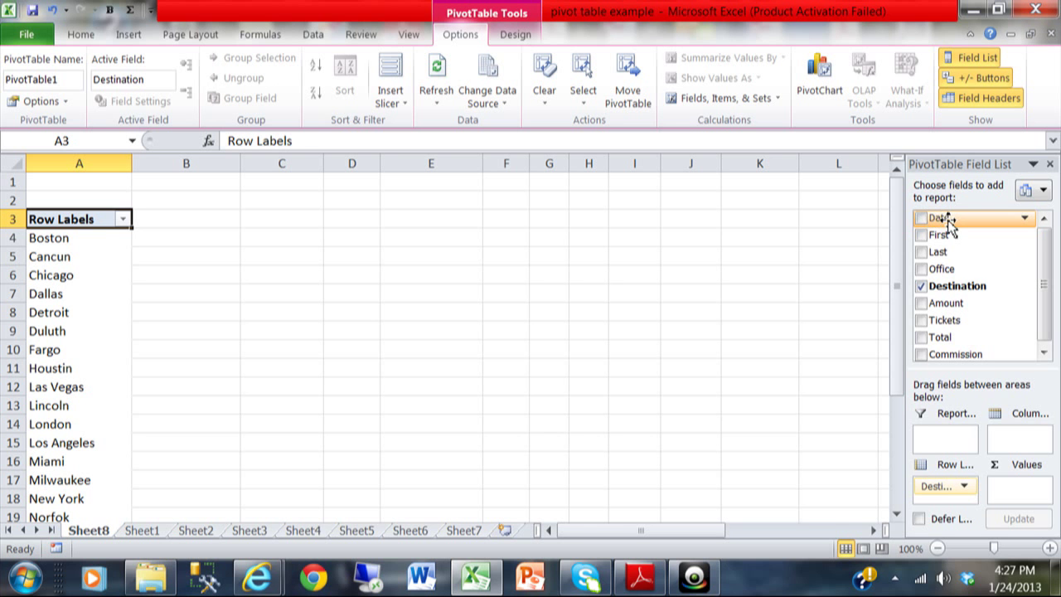
pyautogui.moveTo(949, 219); pyautogui.dragTo(1019, 442)
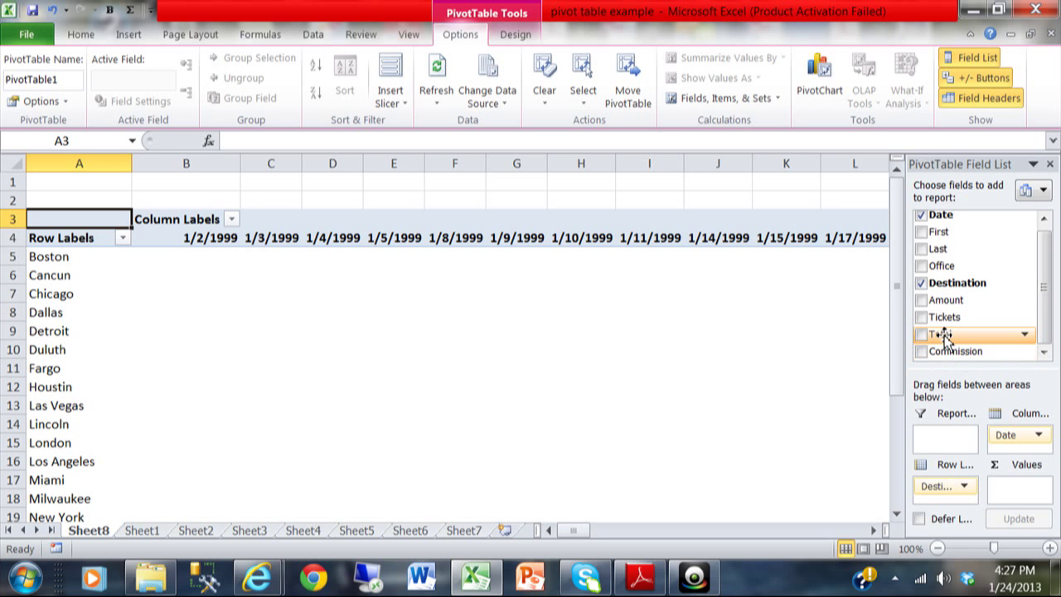
# Step: Add Total to Values so the PivotTable sums Total per destination and date
pyautogui.moveTo(943, 335); pyautogui.dragTo(1026, 490)
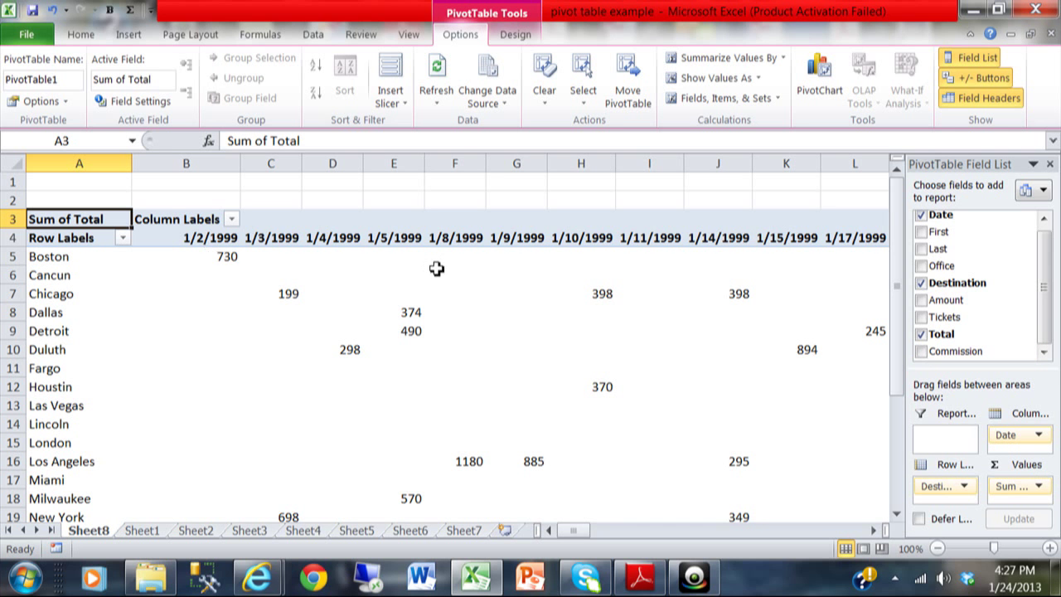
pyautogui.moveTo(436, 268)
pyautogui.moveTo(203, 301)
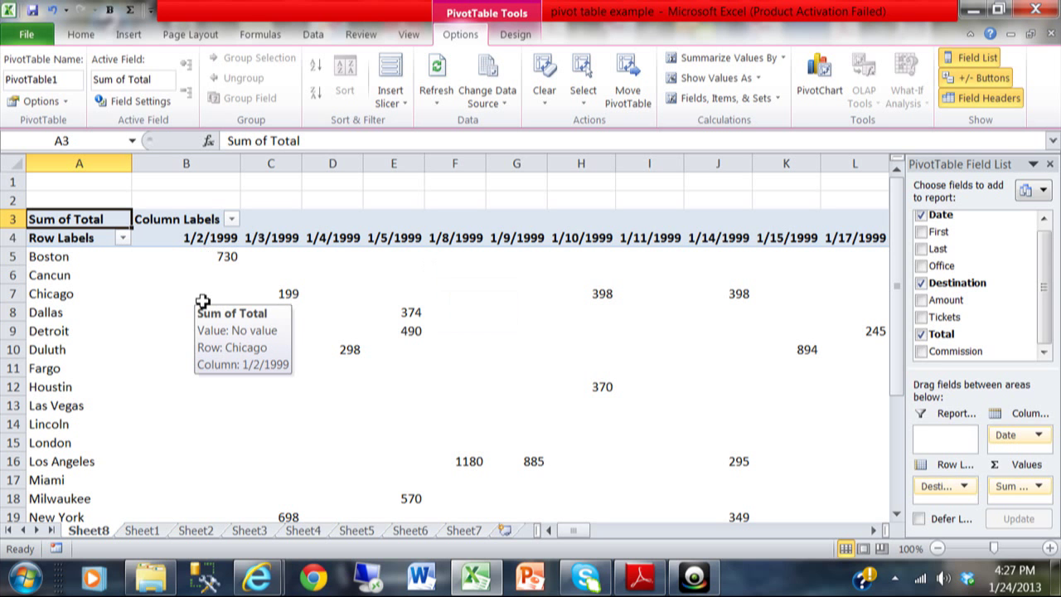
pyautogui.moveTo(196, 238)
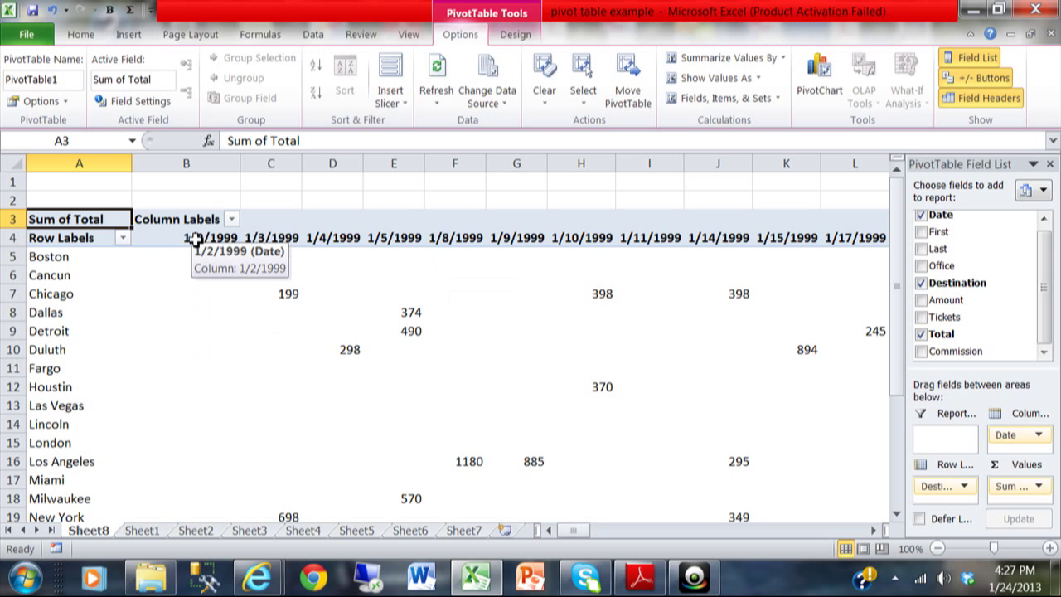
# Step: Group the date column headers by Months, giving Jan through Oct columns
pyautogui.rightClick(196, 238)
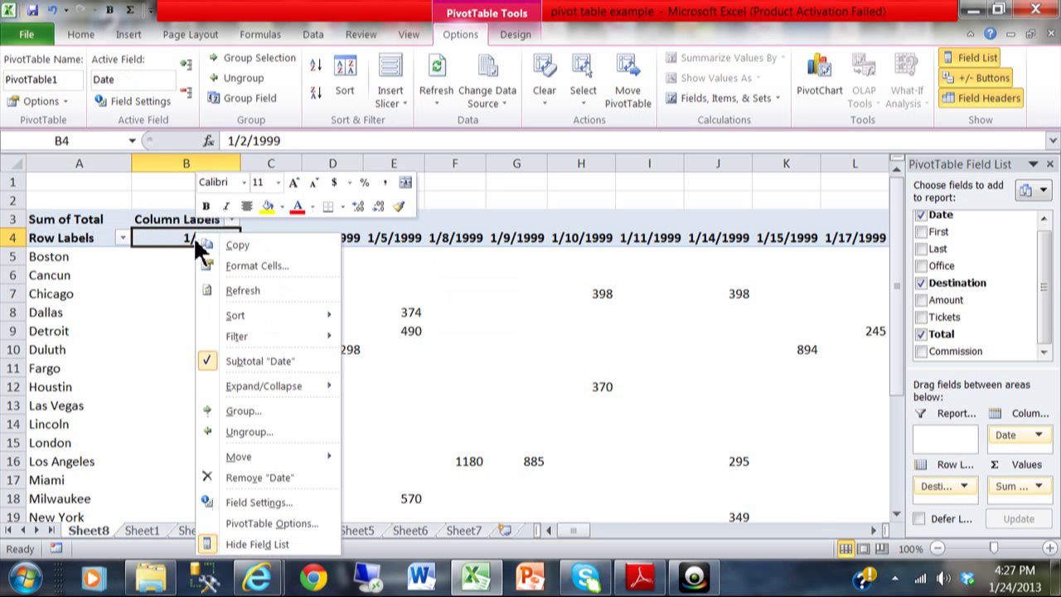
pyautogui.click(243, 403)
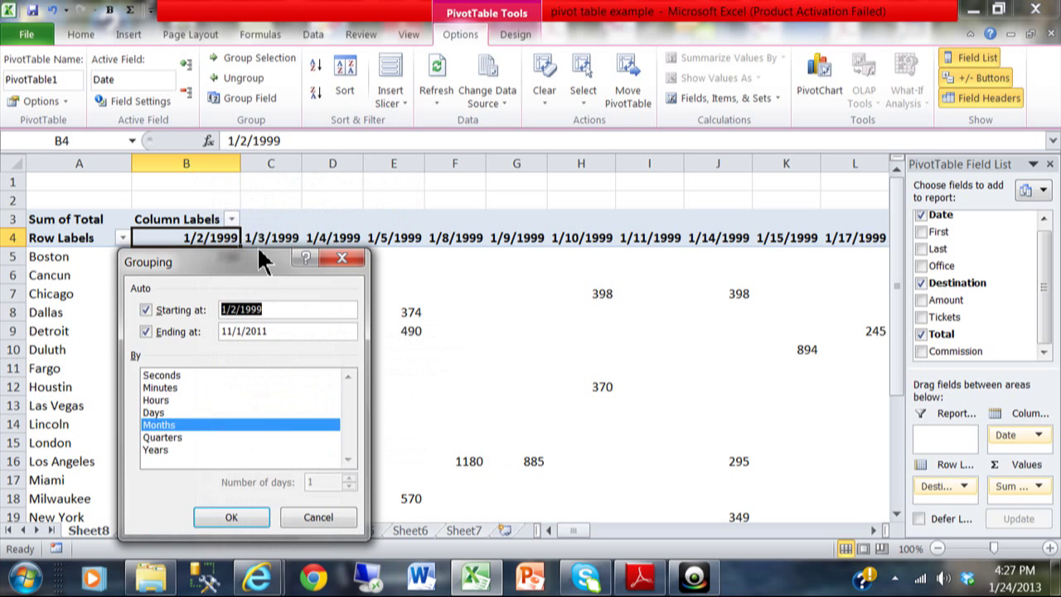
pyautogui.moveTo(252, 259); pyautogui.dragTo(414, 171)
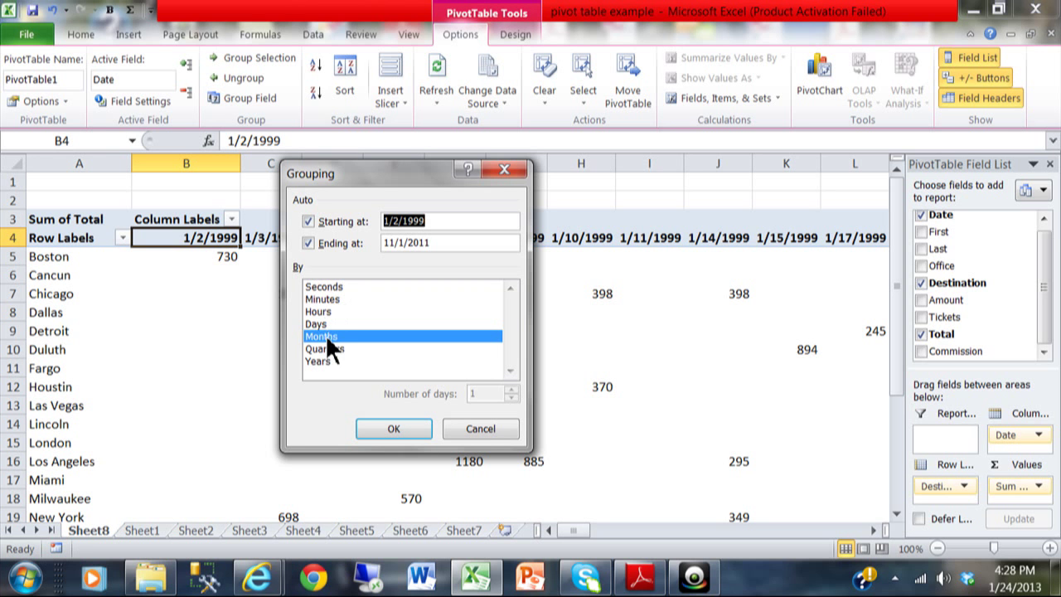
pyautogui.click(391, 428)
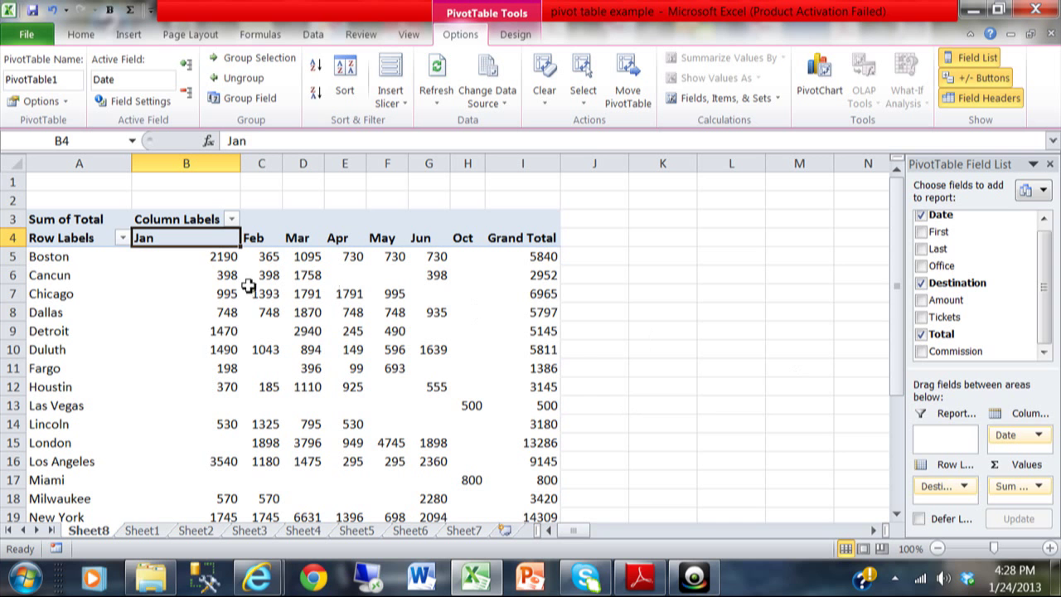
pyautogui.moveTo(178, 257)
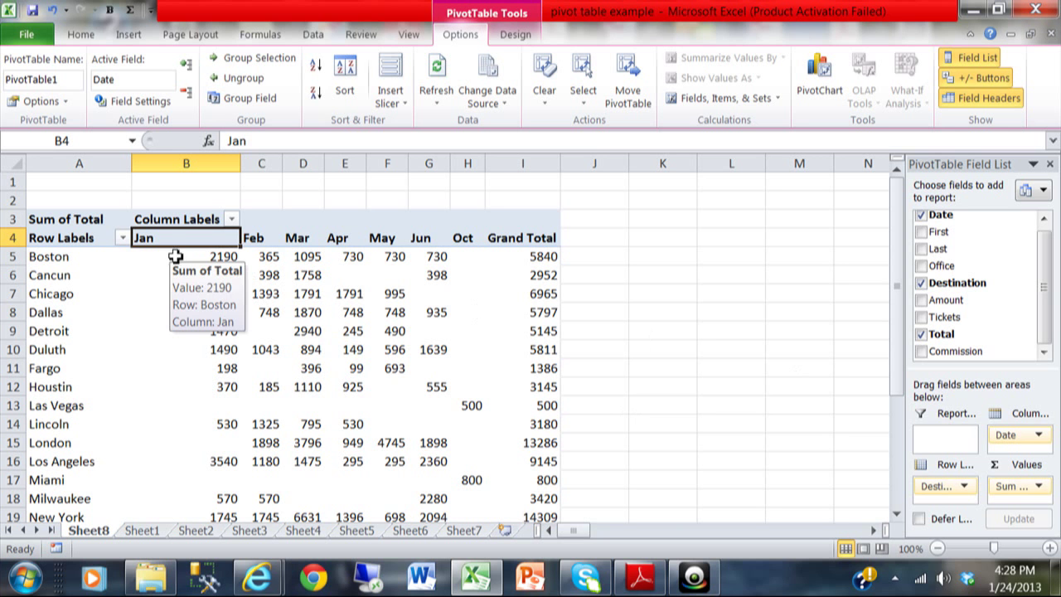
# Step: Change the date grouping to Years only, giving columns 1999, 2008 and 2011
pyautogui.rightClick(166, 239)
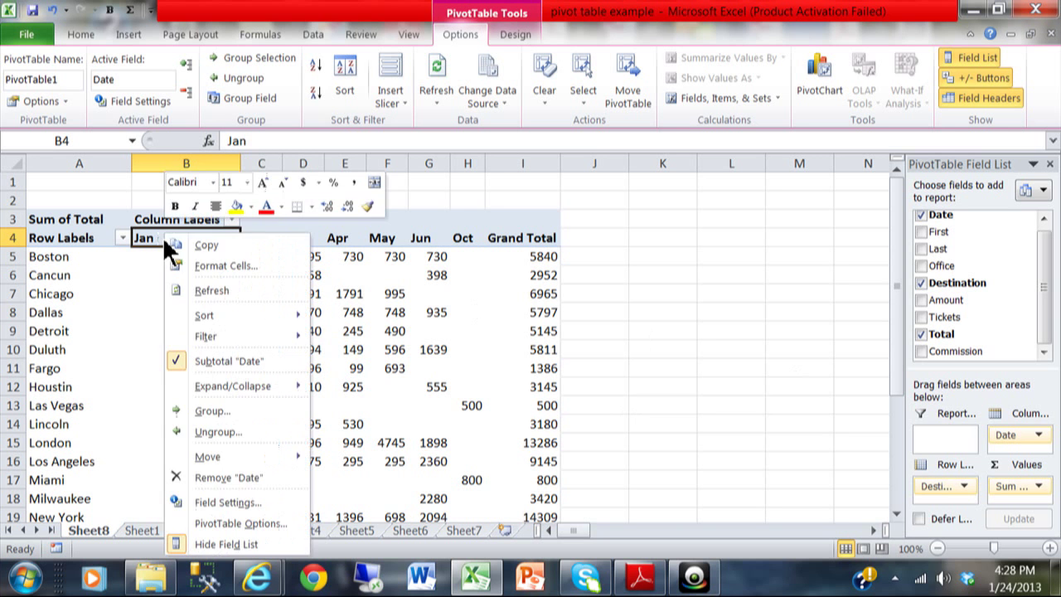
pyautogui.click(223, 412)
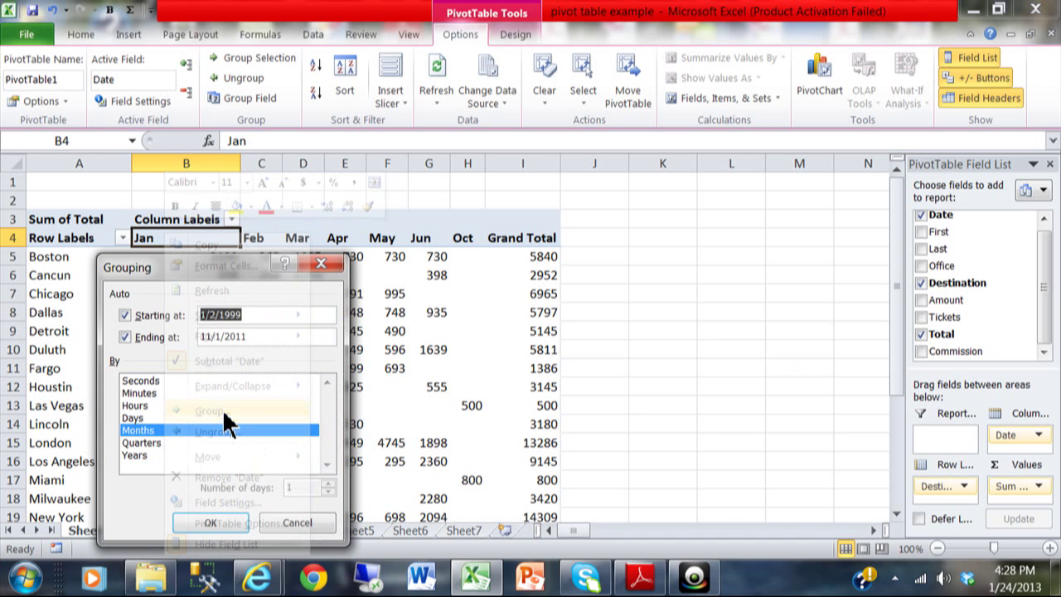
pyautogui.click(137, 452)
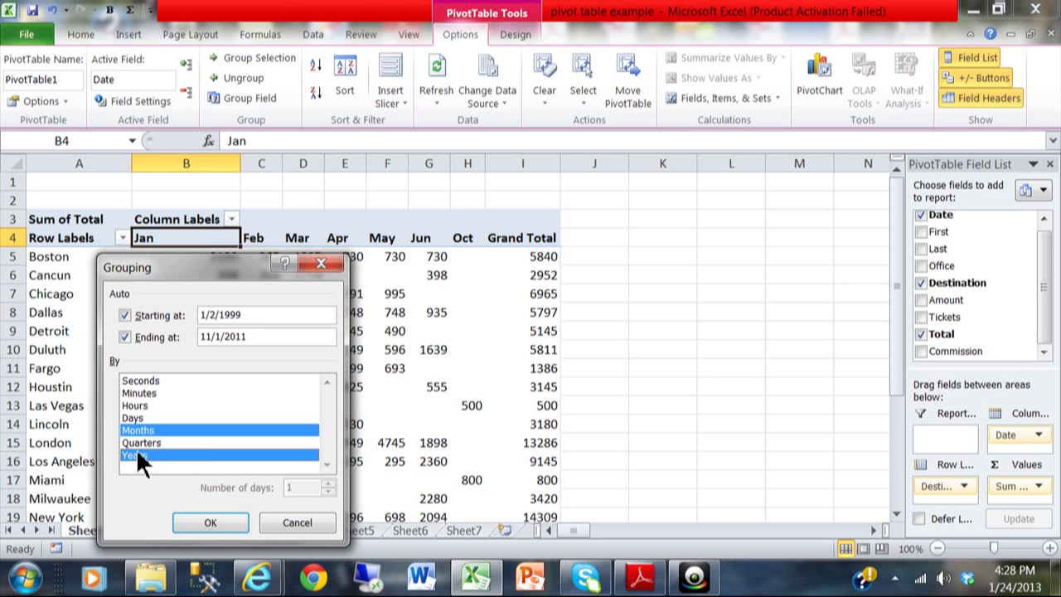
pyautogui.click(165, 430)
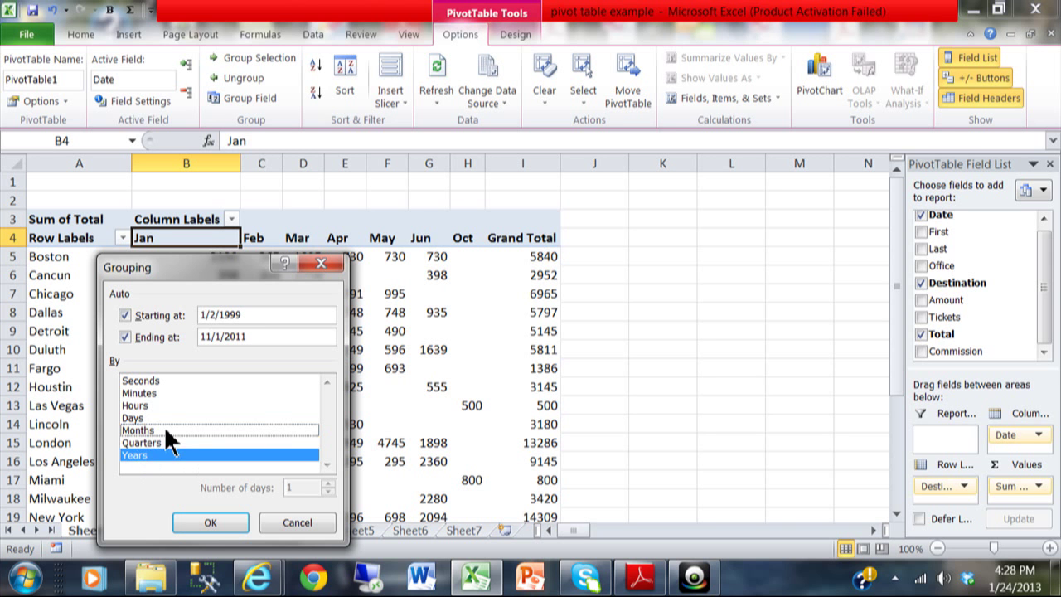
pyautogui.click(203, 519)
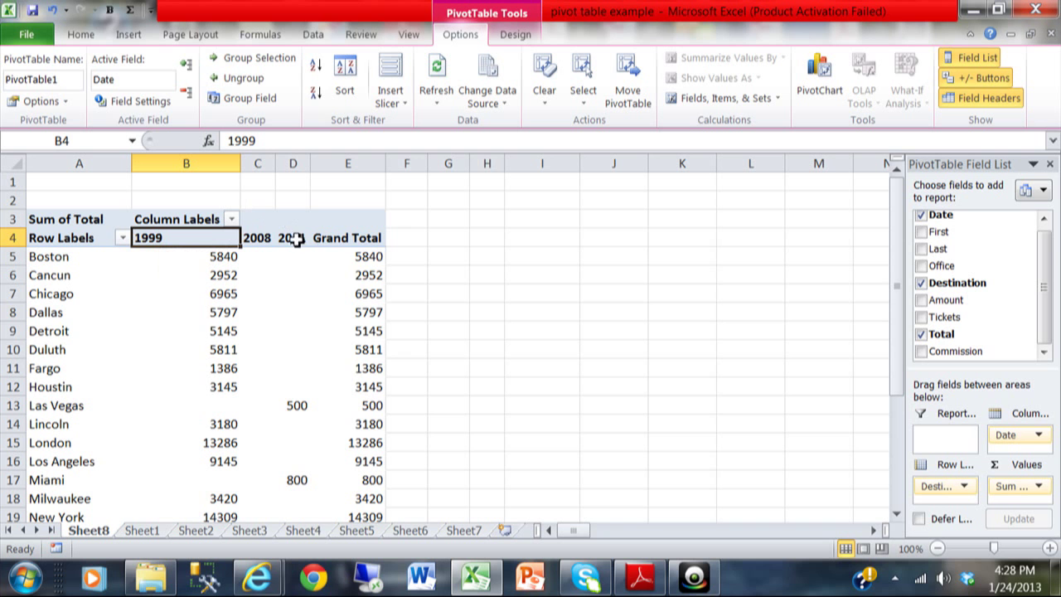
# Step: Group the dates by both Years and Months, with months shown under each year
pyautogui.moveTo(311, 306)
pyautogui.moveTo(300, 276)
pyautogui.moveTo(156, 238)
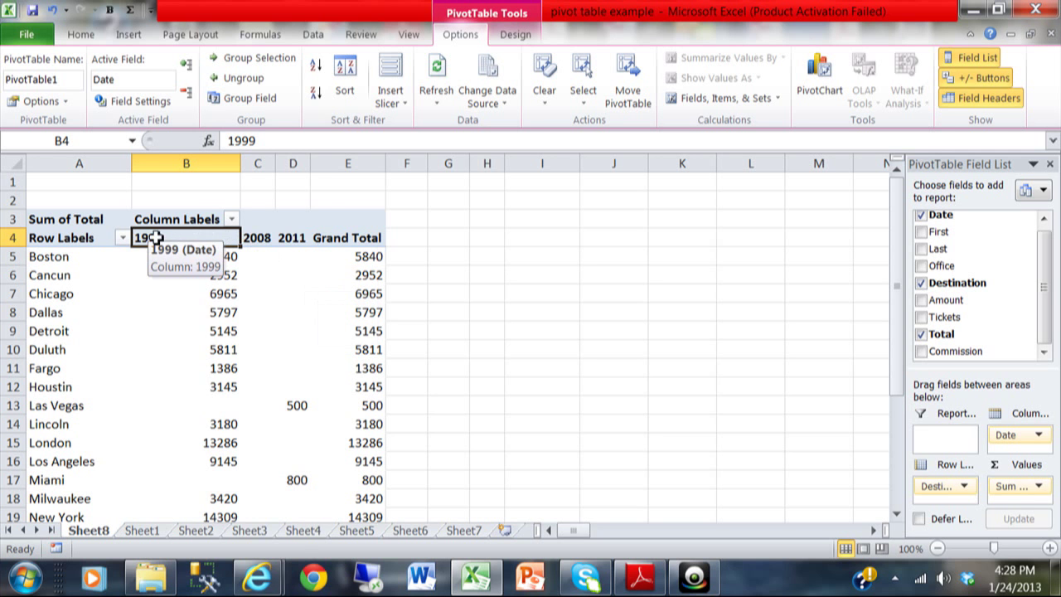
pyautogui.rightClick(156, 237)
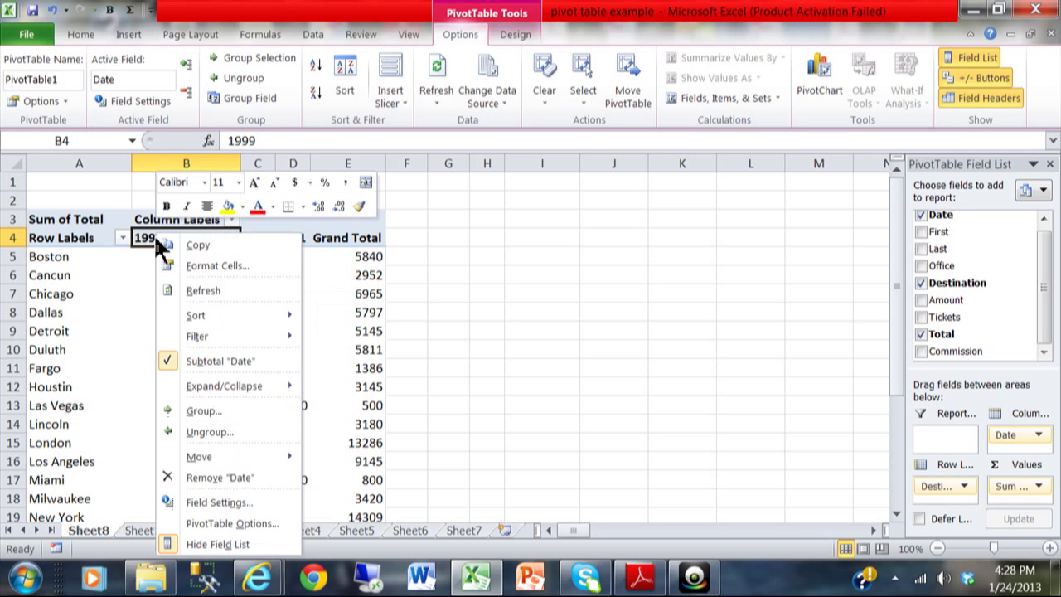
pyautogui.click(201, 411)
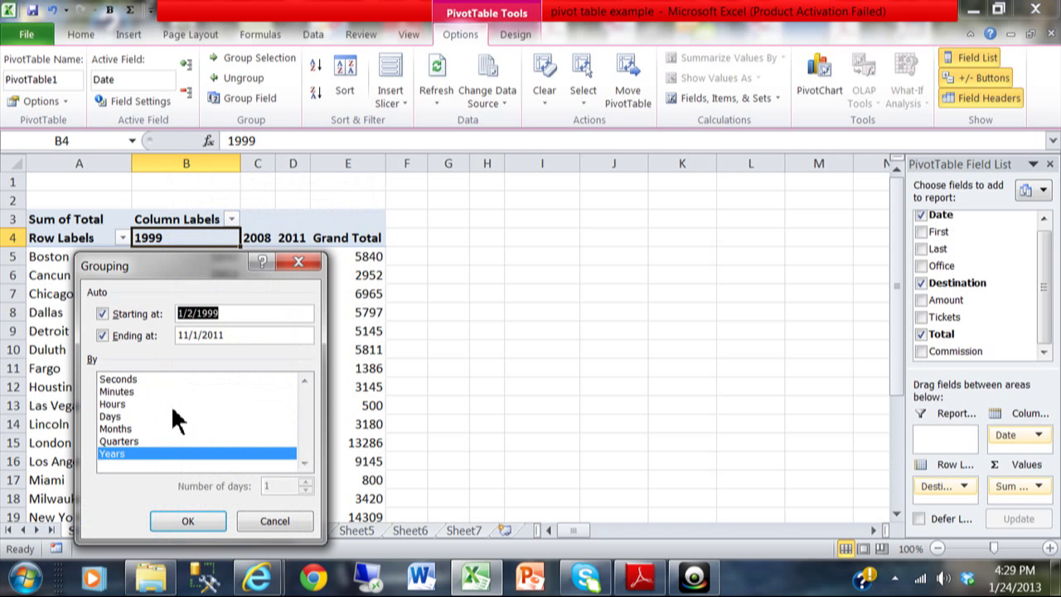
pyautogui.click(125, 429)
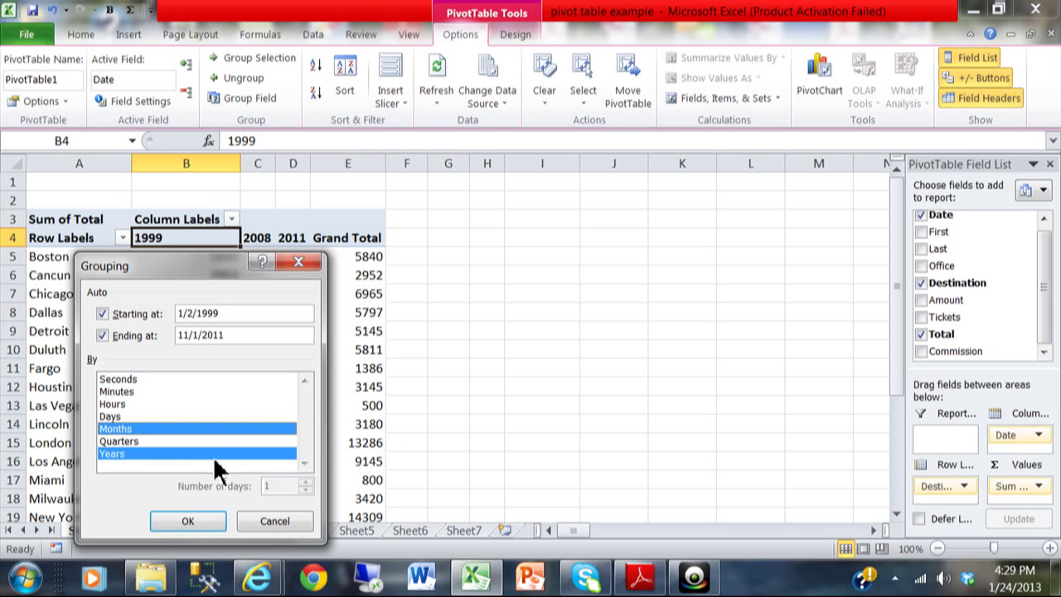
pyautogui.click(197, 514)
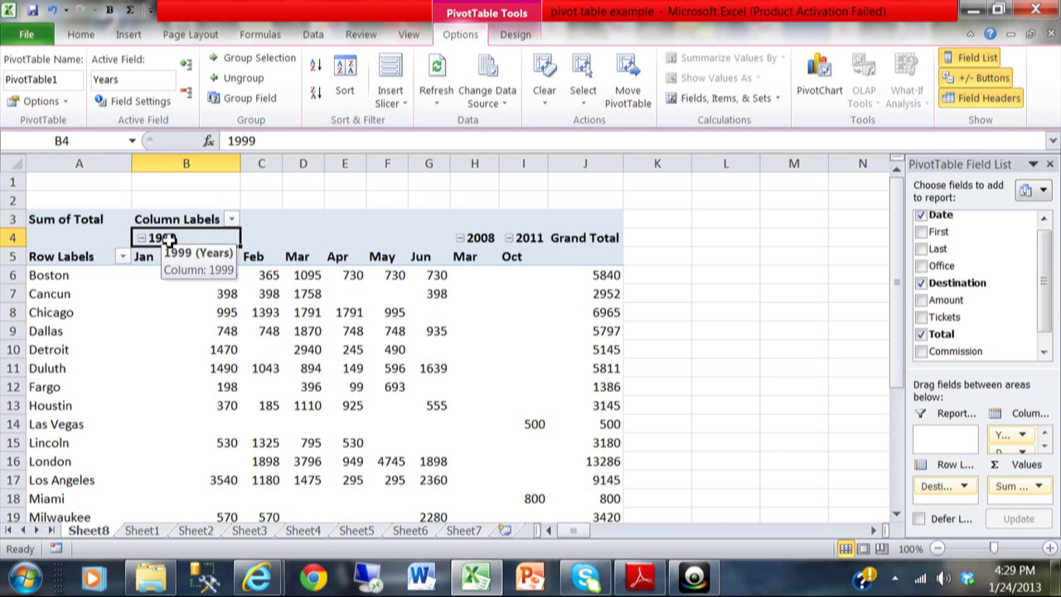
pyautogui.moveTo(305, 403)
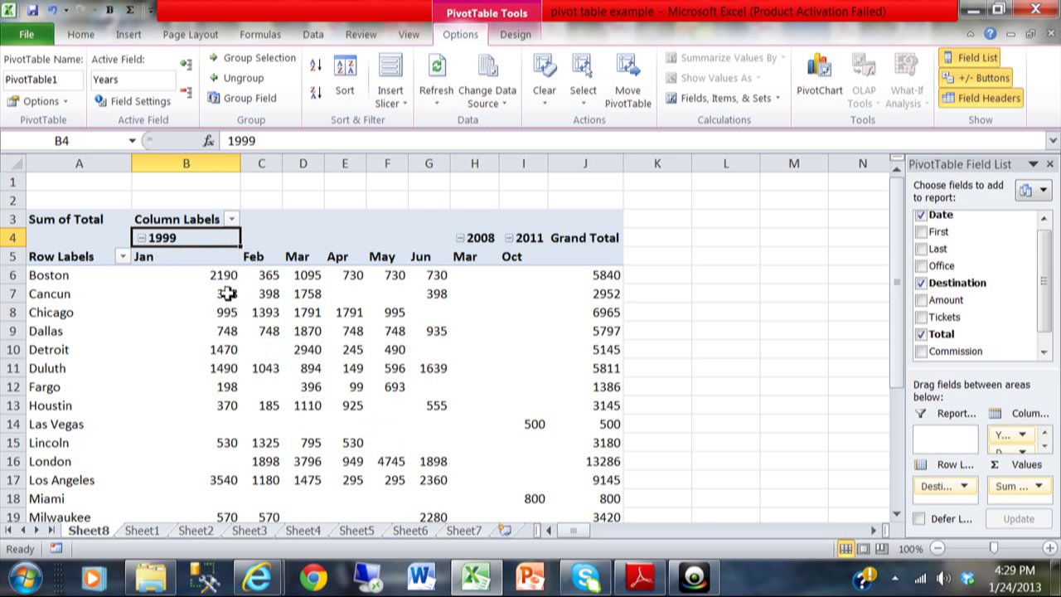
# Step: Turn on the Years subtotal, then remove Destination from the PivotTable rows
pyautogui.rightClick(162, 238)
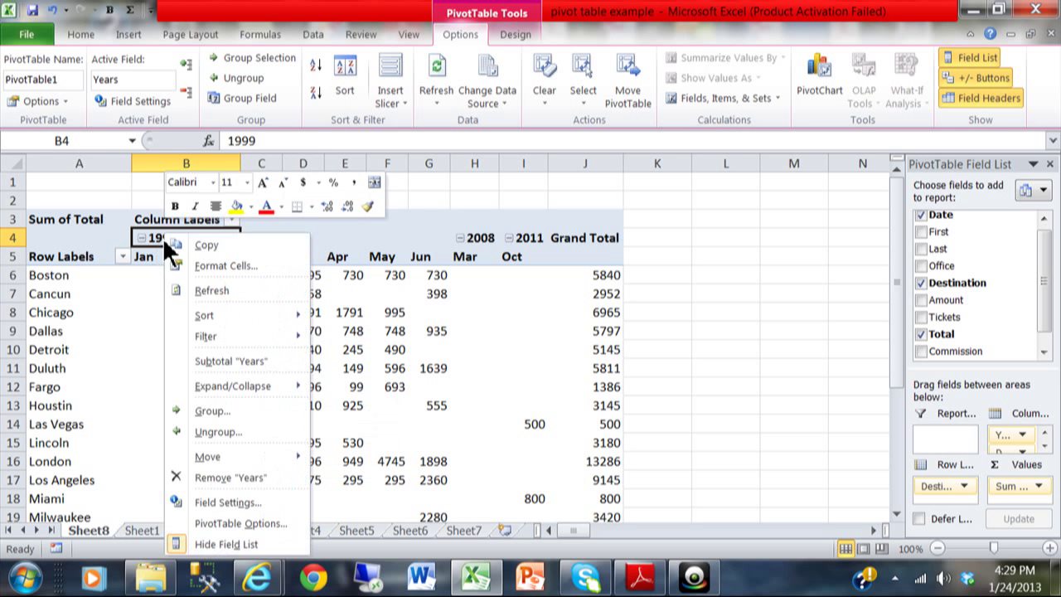
pyautogui.click(208, 360)
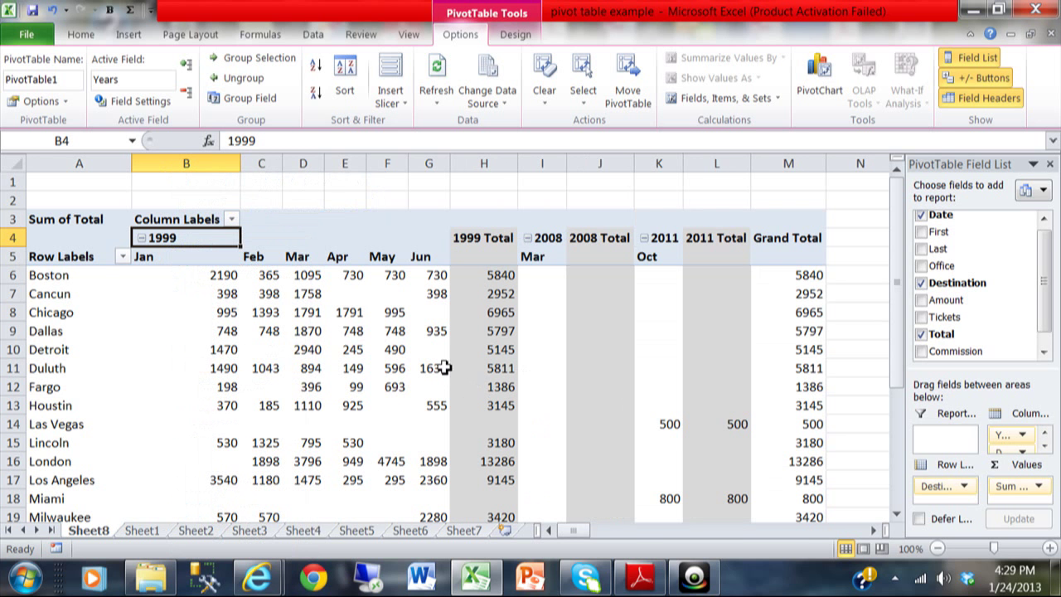
pyautogui.moveTo(437, 332)
pyautogui.moveTo(229, 278)
pyautogui.moveTo(896, 248); pyautogui.dragTo(887, 226)
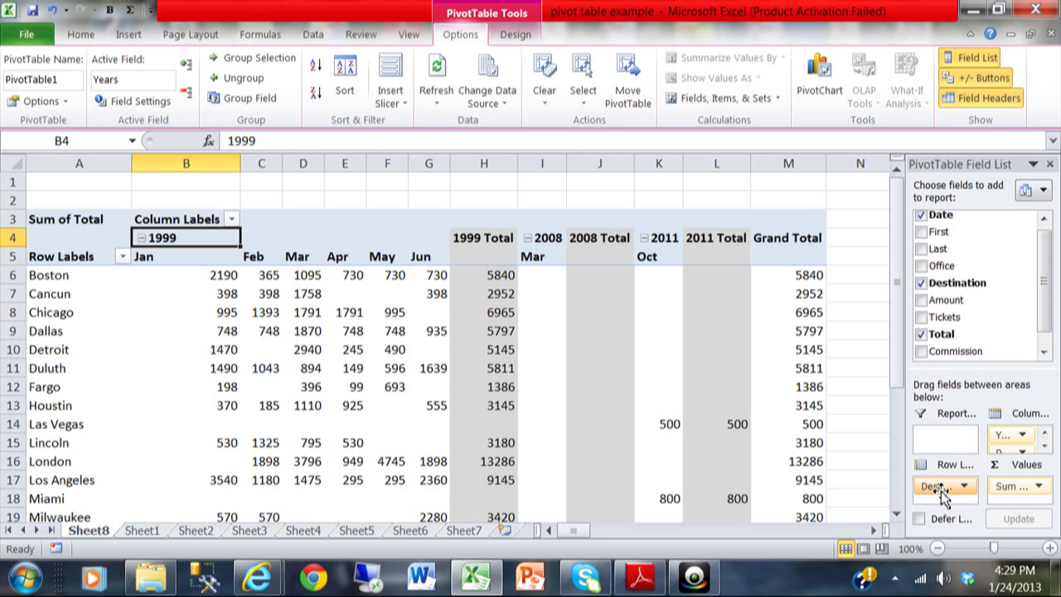
pyautogui.moveTo(943, 493); pyautogui.dragTo(959, 246)
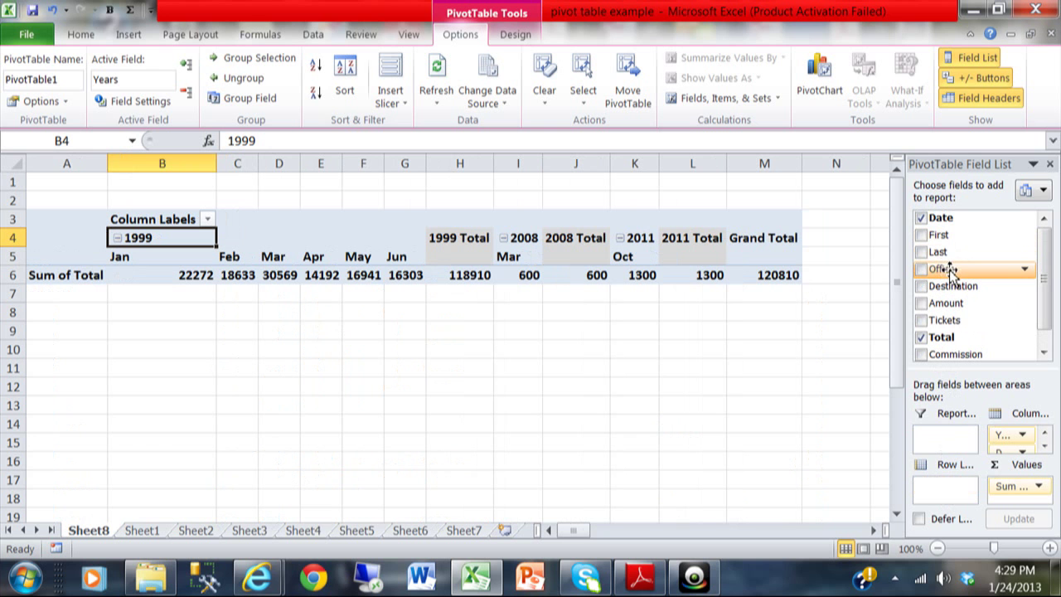
pyautogui.moveTo(946, 274); pyautogui.dragTo(938, 492)
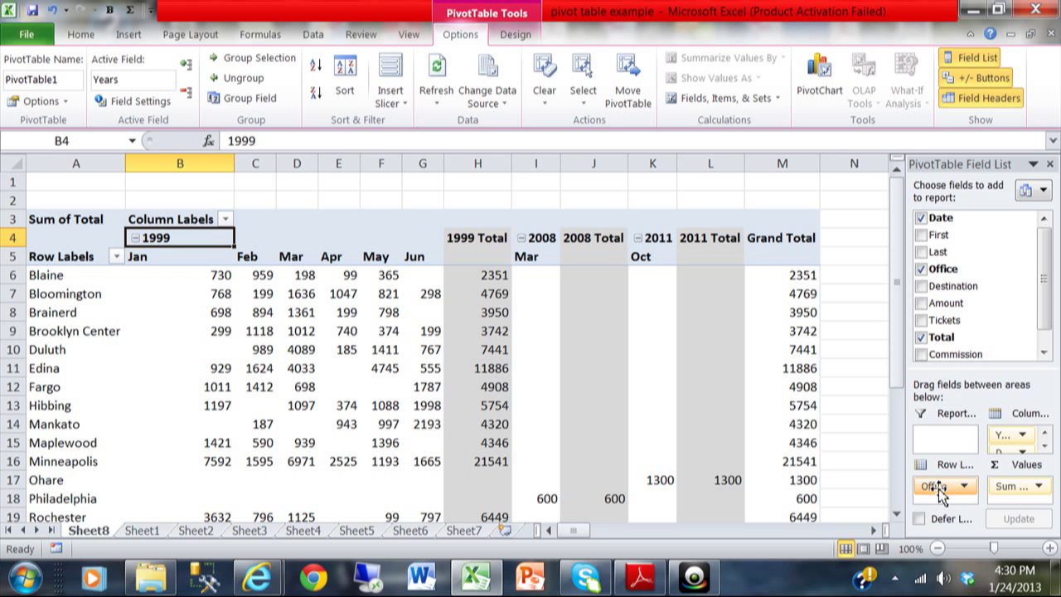
pyautogui.moveTo(945, 492)
pyautogui.mouseDown()
pyautogui.moveTo(948, 307)
pyautogui.moveTo(929, 435)
pyautogui.moveTo(928, 493)
pyautogui.moveTo(938, 497)
pyautogui.mouseUp()
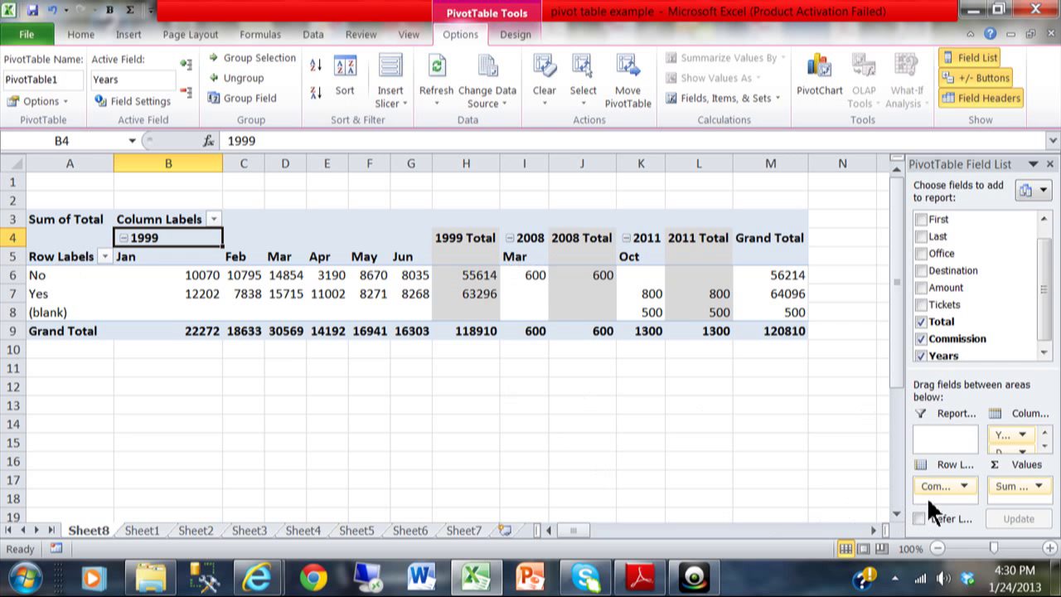
pyautogui.moveTo(942, 491)
pyautogui.mouseDown()
pyautogui.moveTo(966, 264)
pyautogui.moveTo(943, 489)
pyautogui.mouseUp()
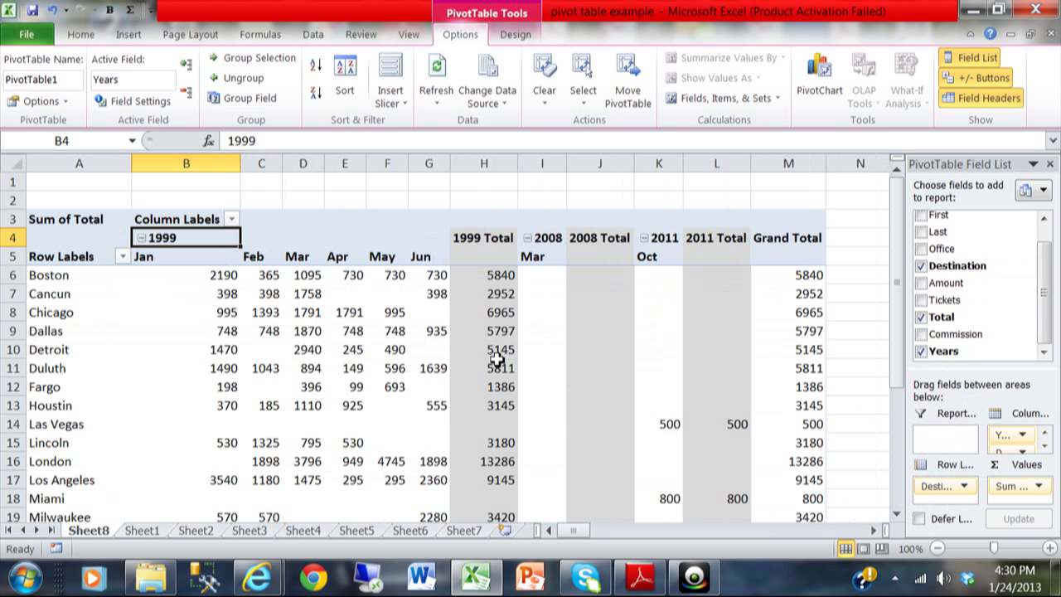